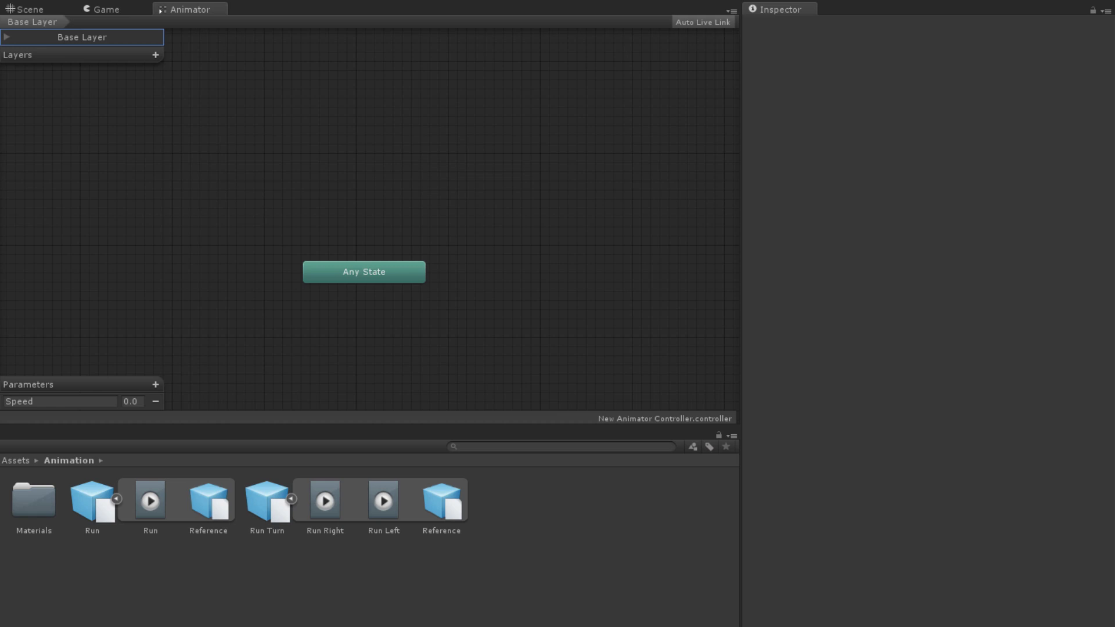
# Step: Create a new state from a new Blend Tree in the Animator's Base Layer
pyautogui.rightClick(395, 123)
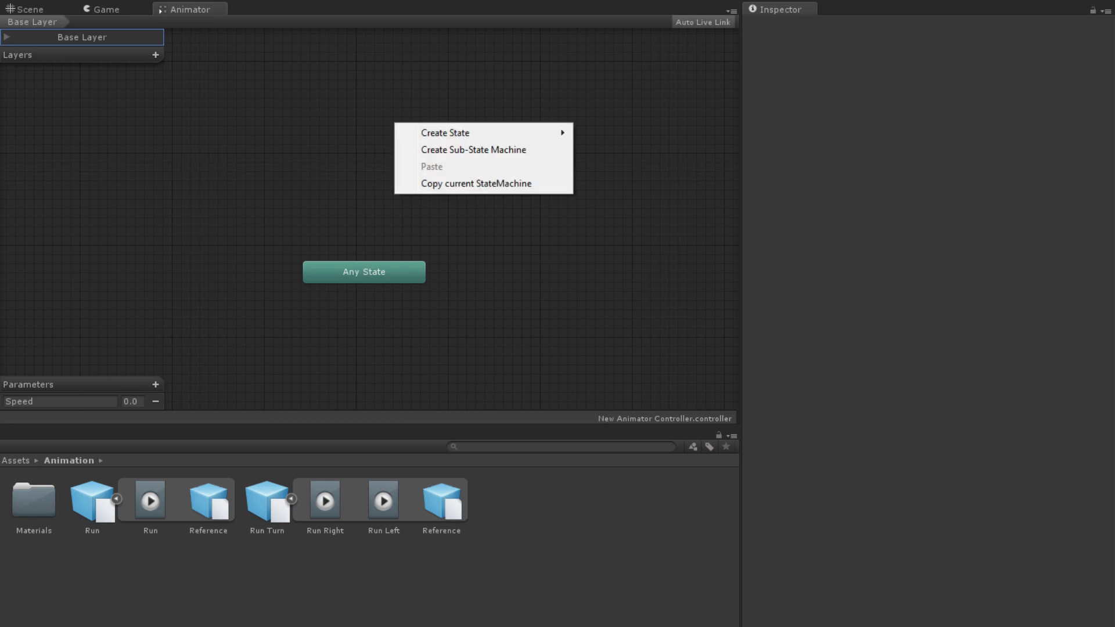
pyautogui.moveTo(465, 133)
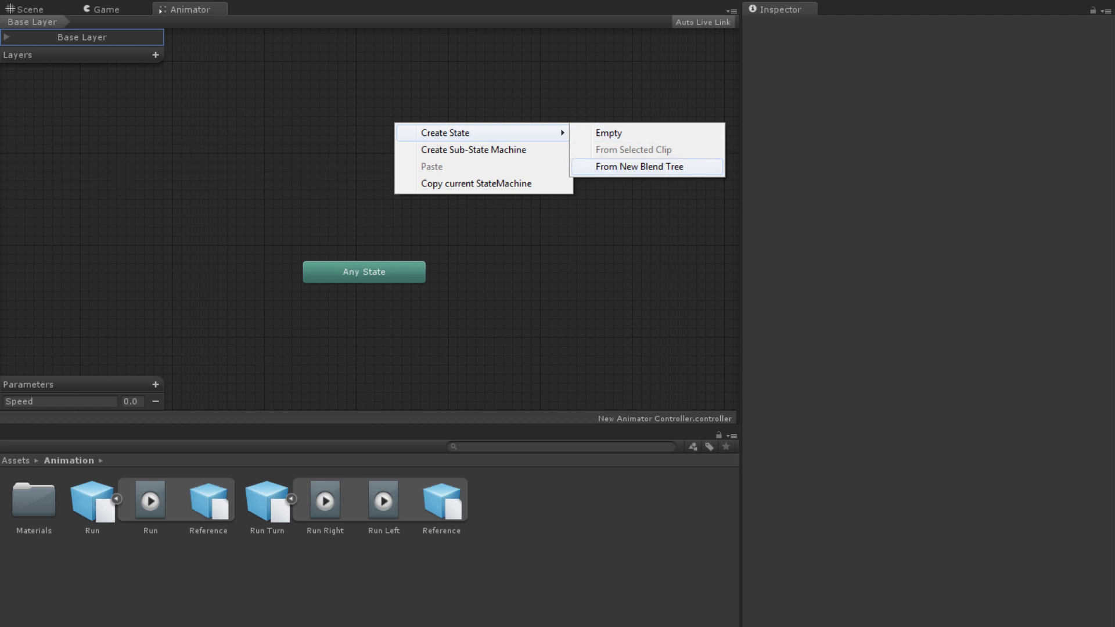
pyautogui.click(638, 166)
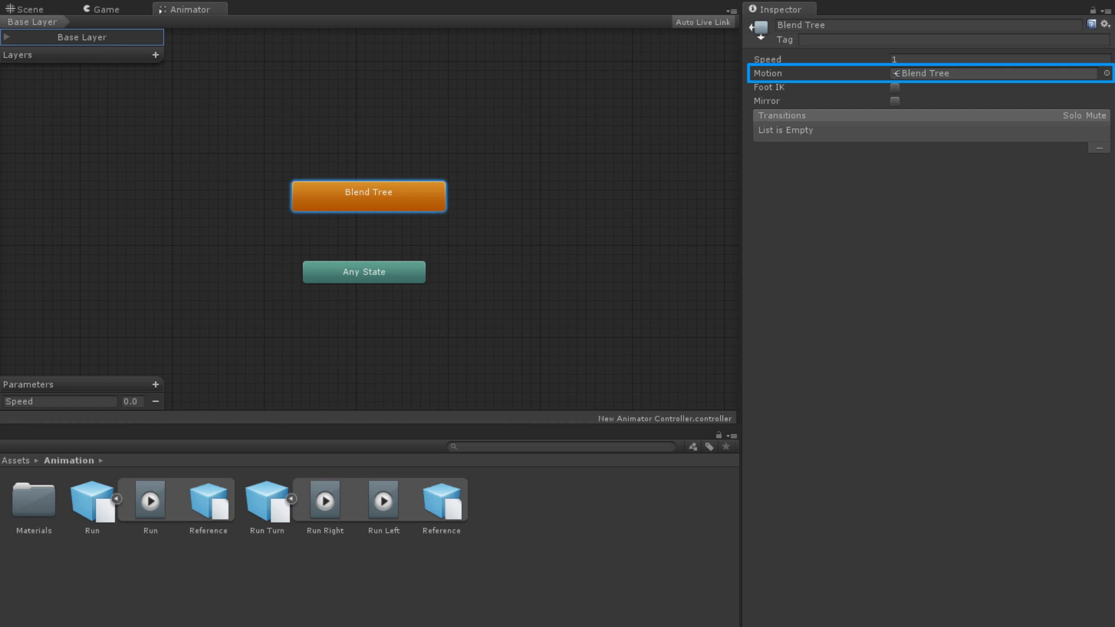
pyautogui.doubleClick(369, 196)
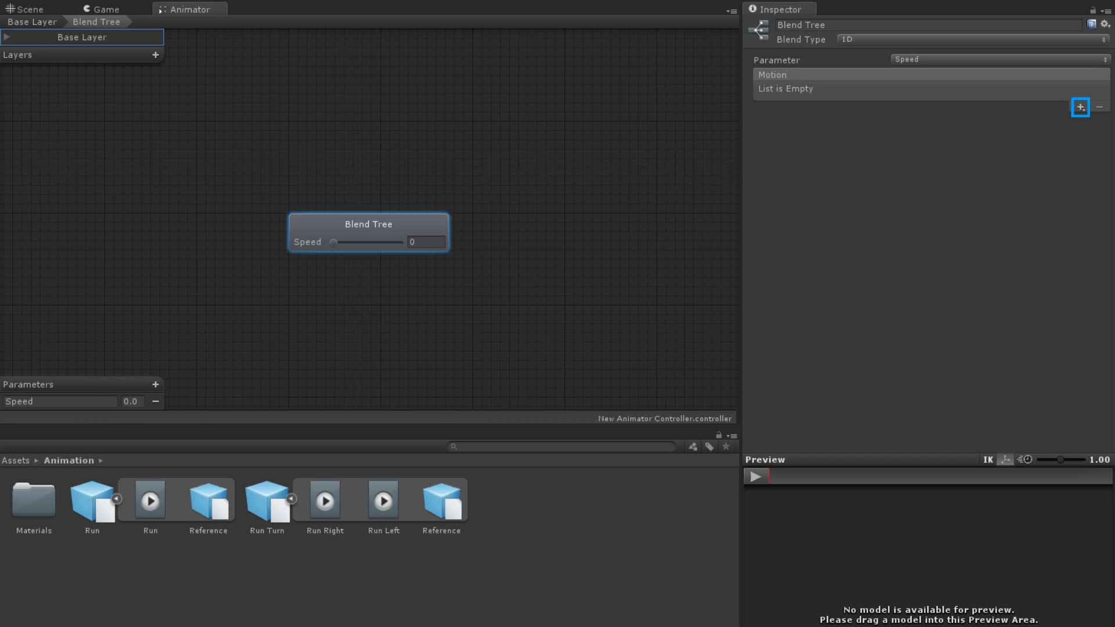
# Step: Add an empty None (Motion) field to the blend tree's motion list
pyautogui.click(1080, 107)
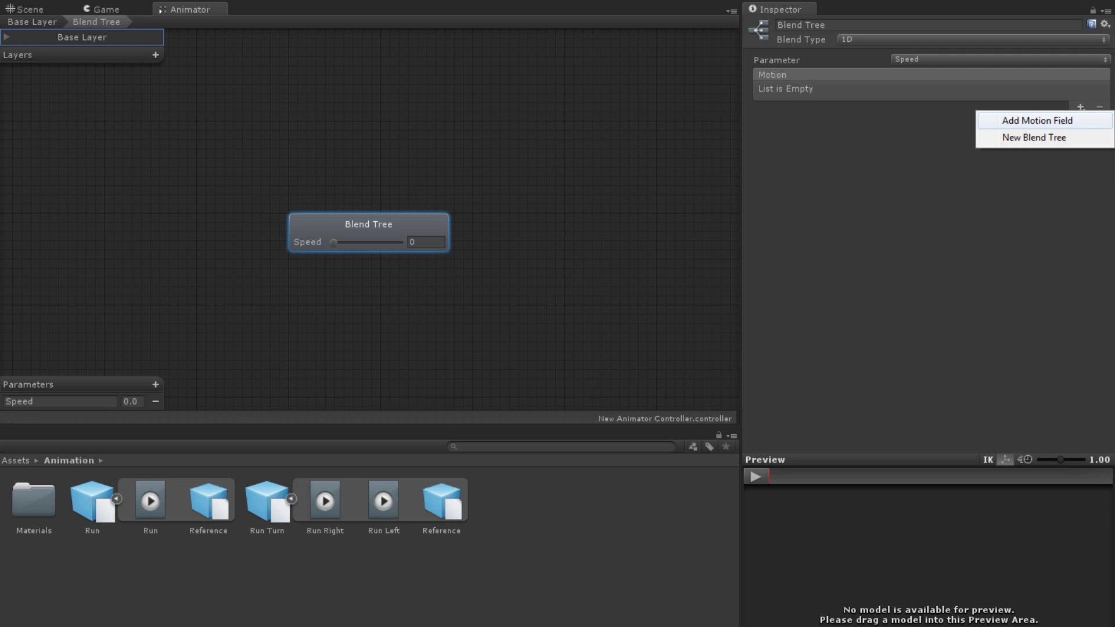
pyautogui.click(1037, 120)
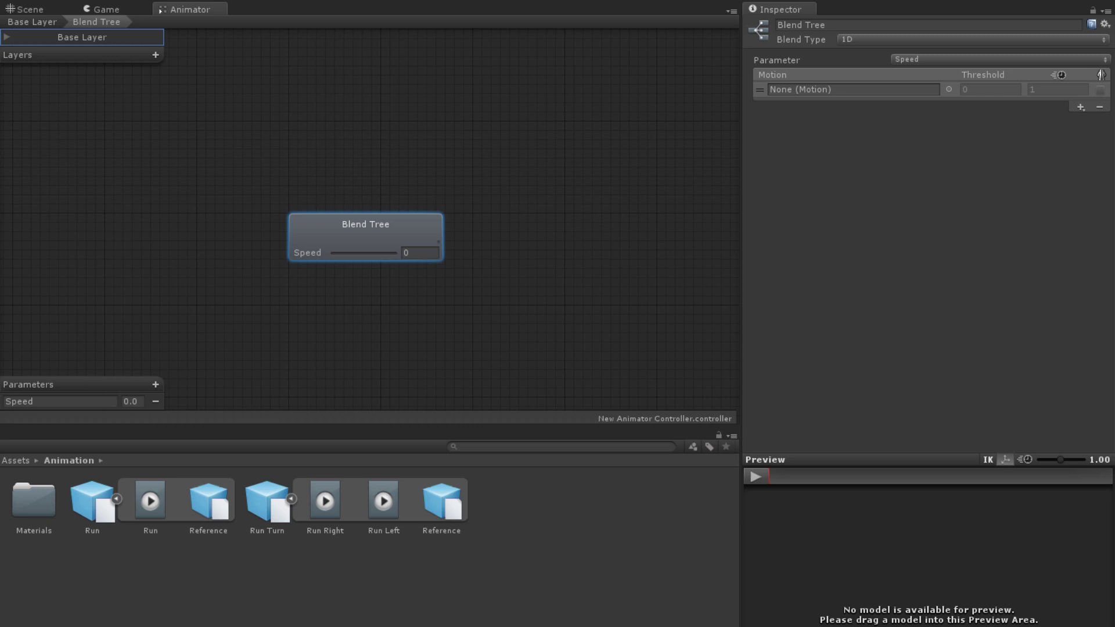
# Step: Assign the Run clip to the empty motion field at threshold 0
pyautogui.moveTo(150, 501); pyautogui.dragTo(828, 89)
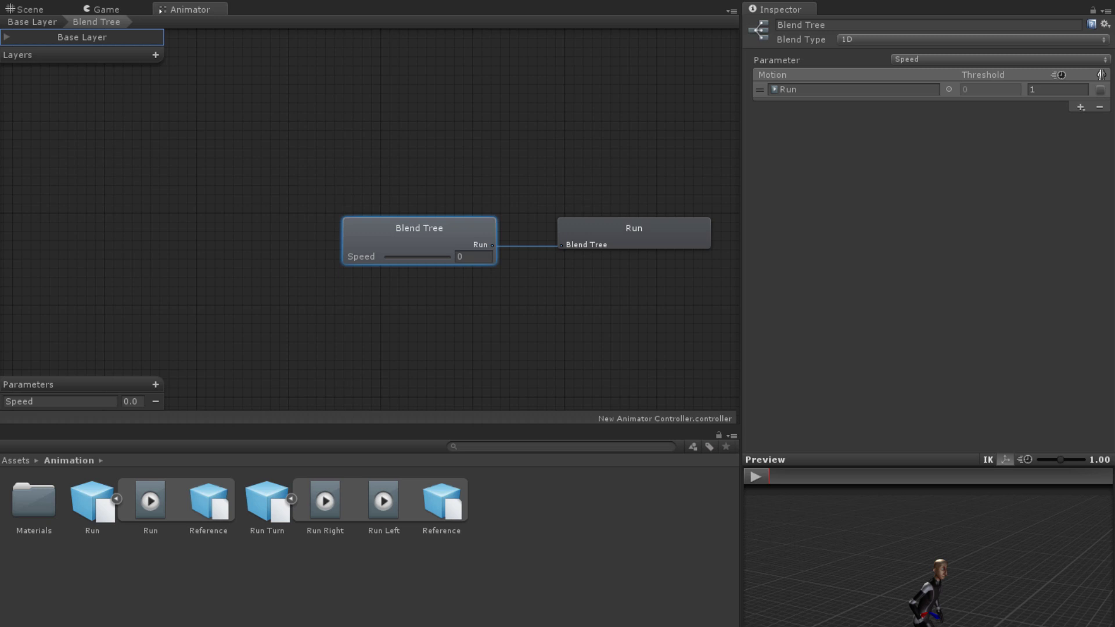
pyautogui.click(1057, 90)
# Step: Add a motion field holding Run Left and move Run below it in the list
pyautogui.click(1081, 107)
pyautogui.click(1034, 119)
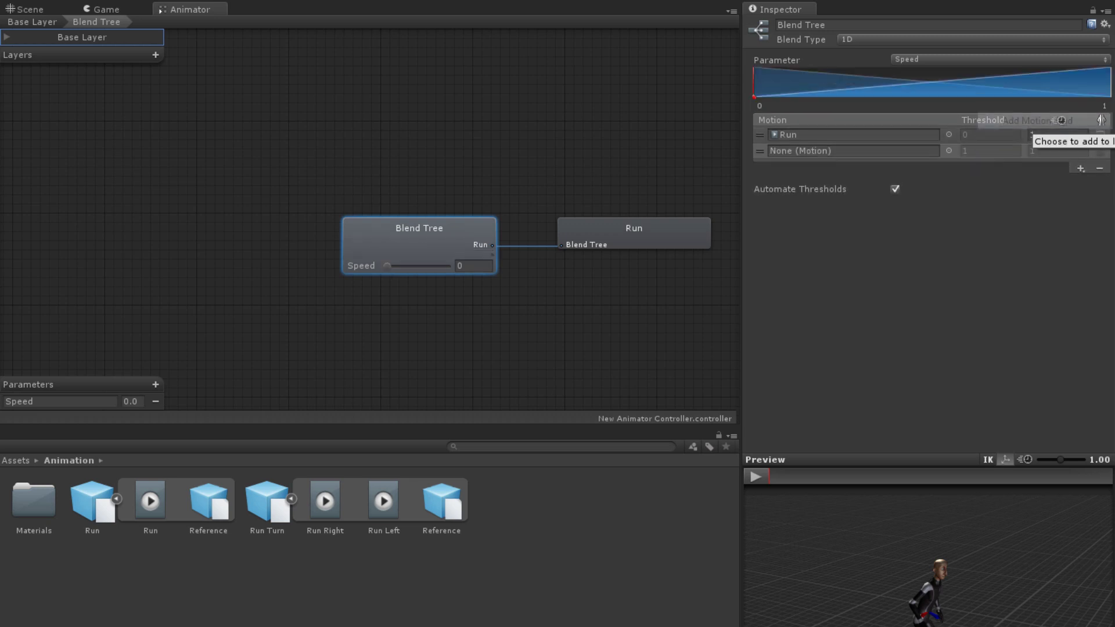
pyautogui.moveTo(383, 501); pyautogui.dragTo(828, 152)
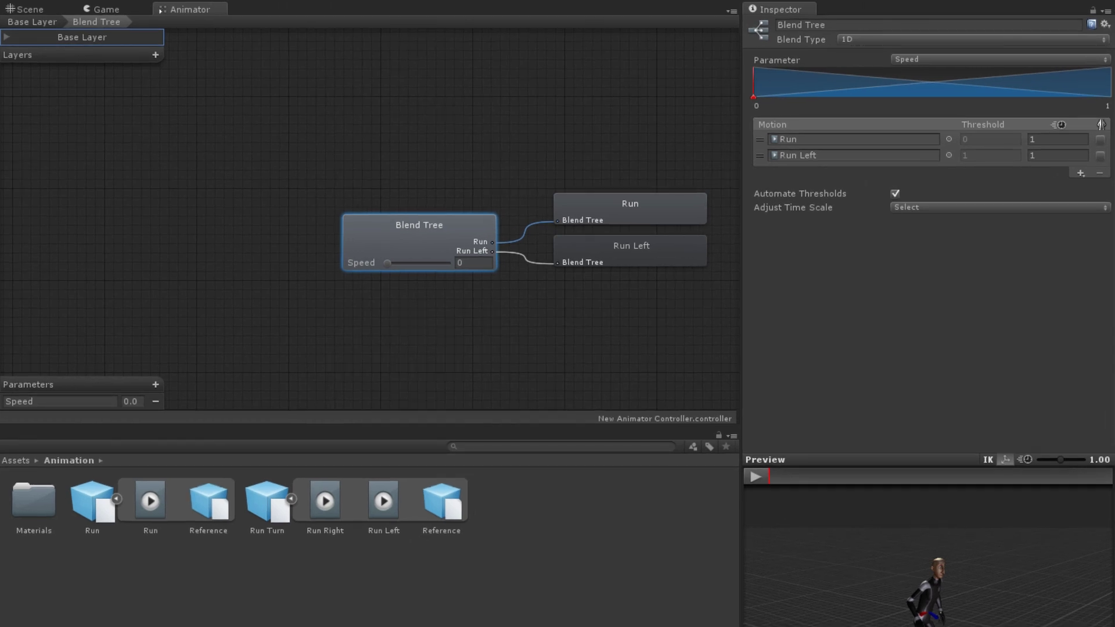
pyautogui.moveTo(758, 139); pyautogui.dragTo(758, 159)
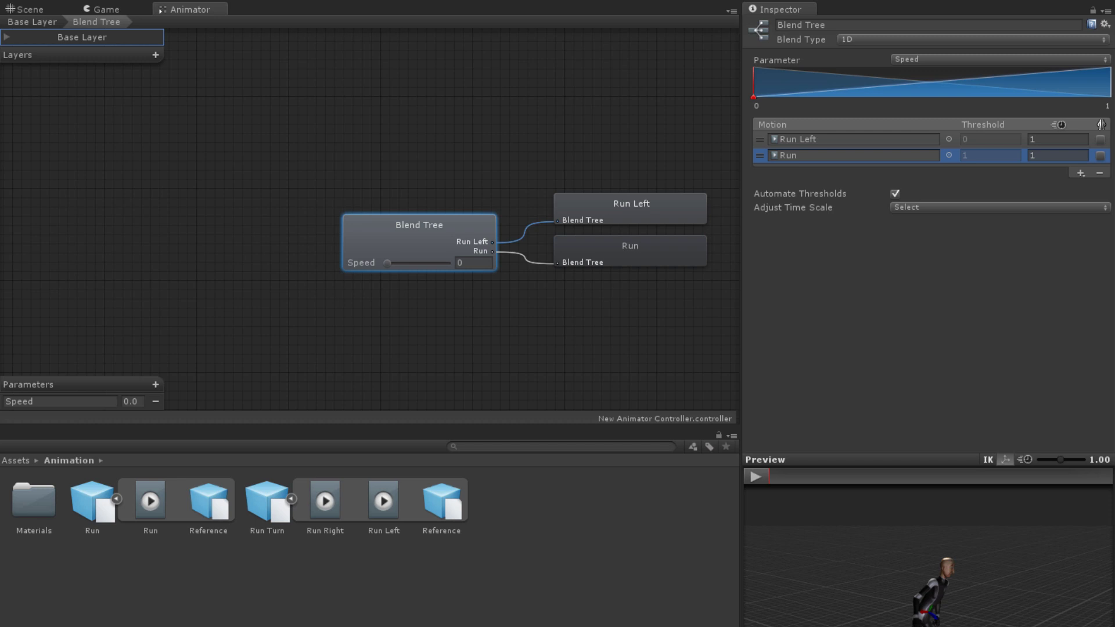
# Step: Add a third motion field holding Run Right, giving thresholds 0, 0.5 and 1
pyautogui.click(1080, 173)
pyautogui.click(1010, 185)
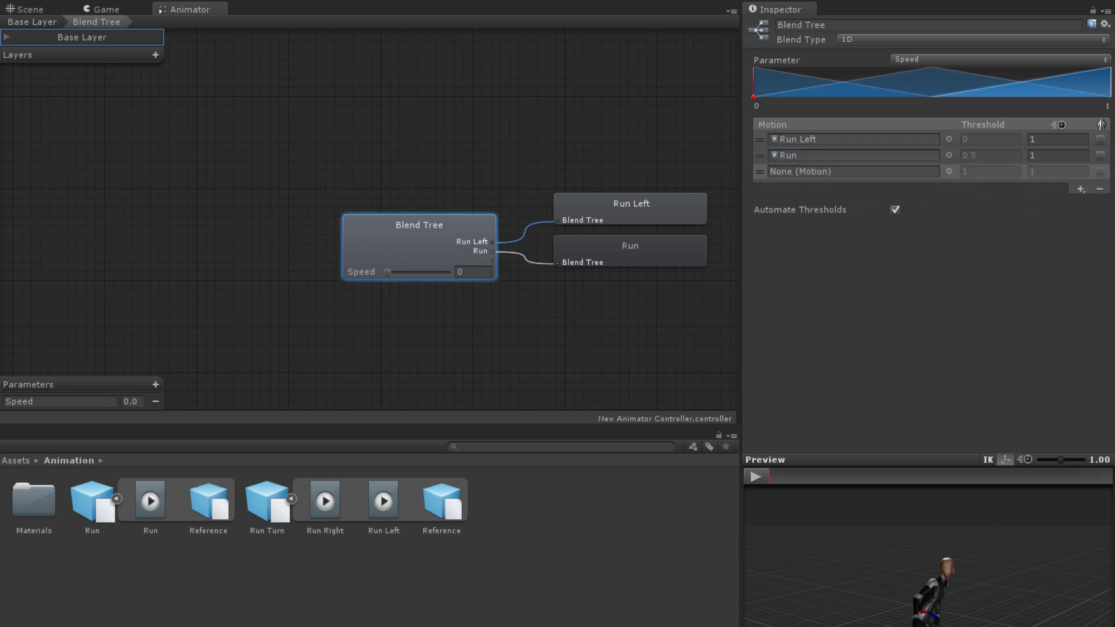
pyautogui.moveTo(326, 501); pyautogui.dragTo(854, 171)
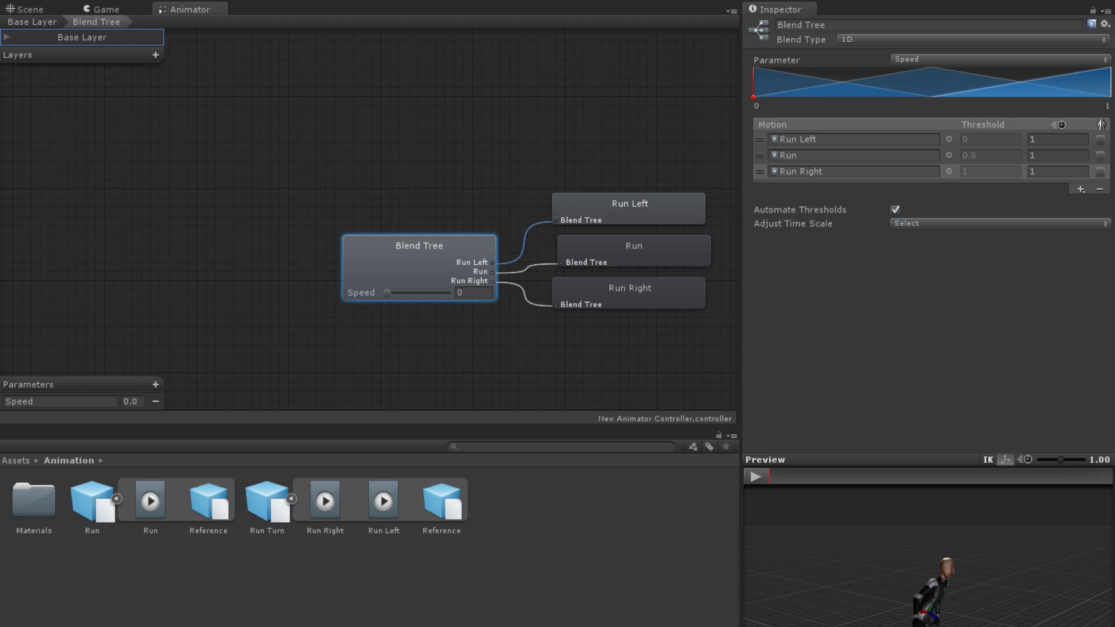
# Step: Turn off Automate Thresholds and bring up the Compute Thresholds choices
pyautogui.click(895, 210)
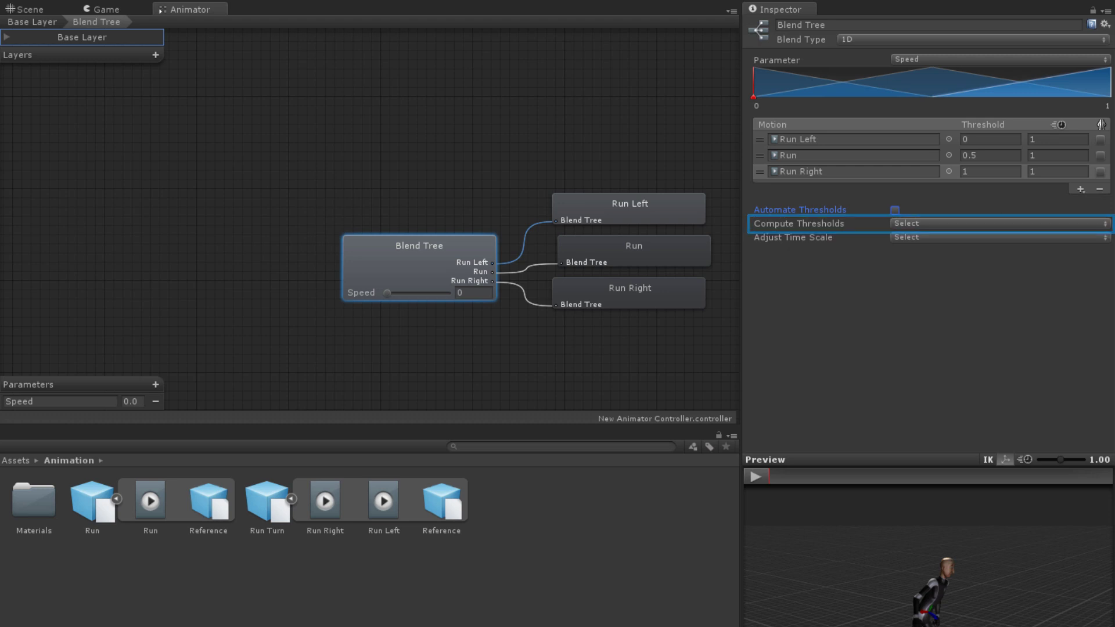
pyautogui.click(929, 223)
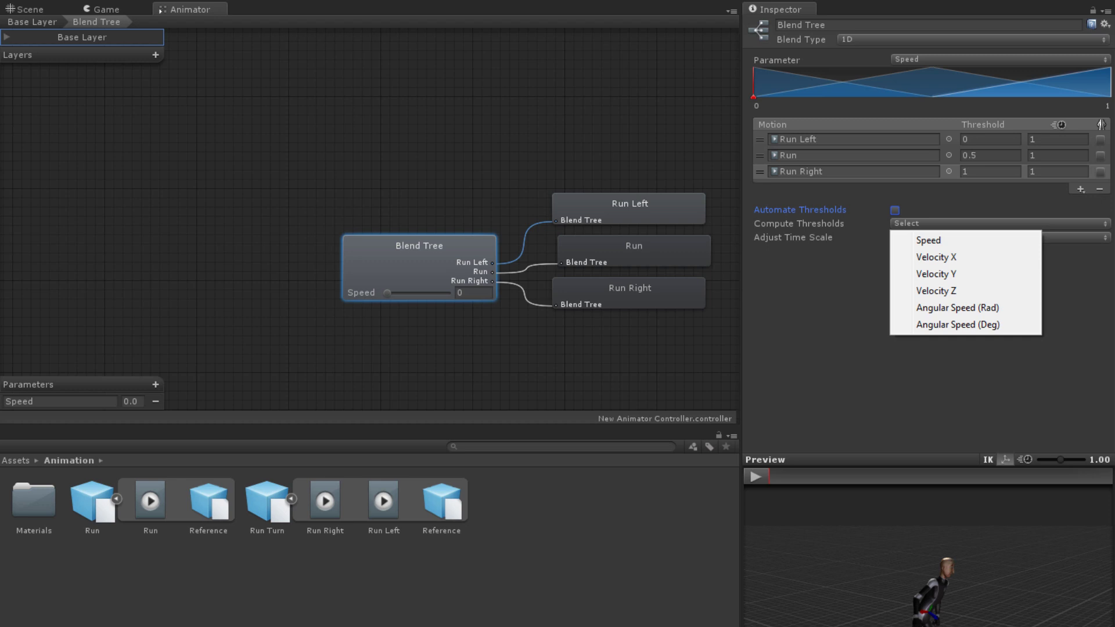
pyautogui.press('Escape')
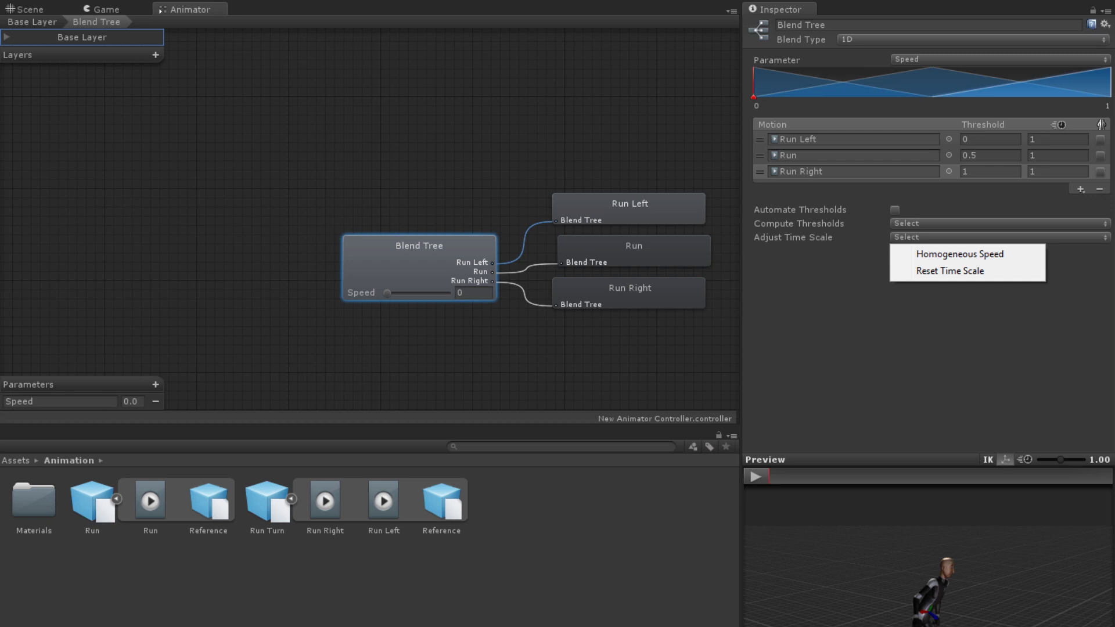
pyautogui.press('Escape')
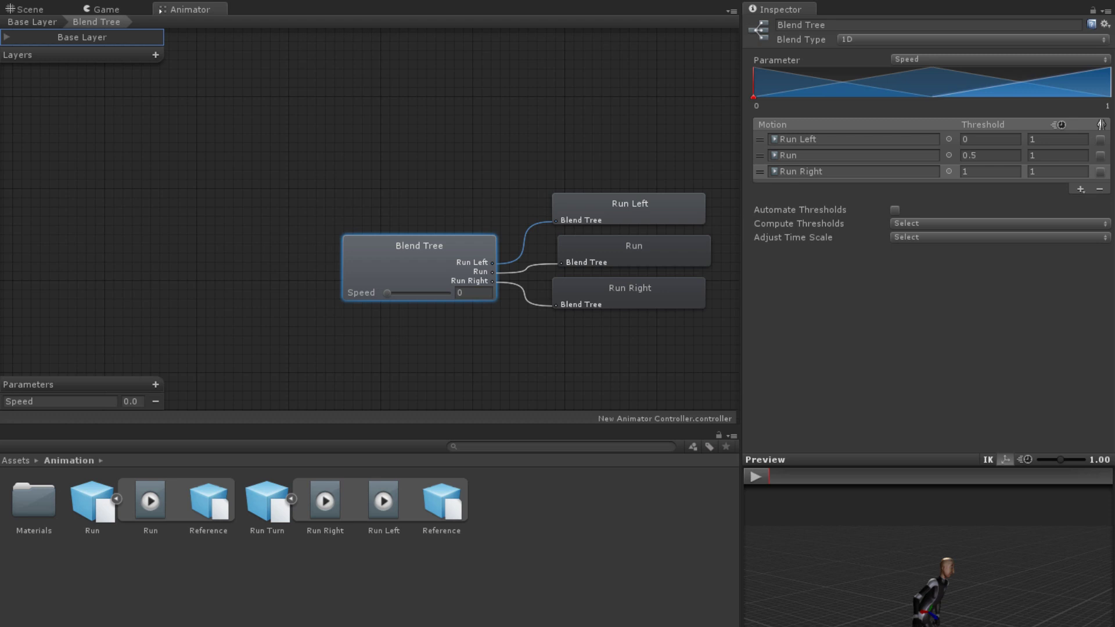
# Step: Pick 2D Simple Directional in the Blend Type dropdown
pyautogui.click(973, 38)
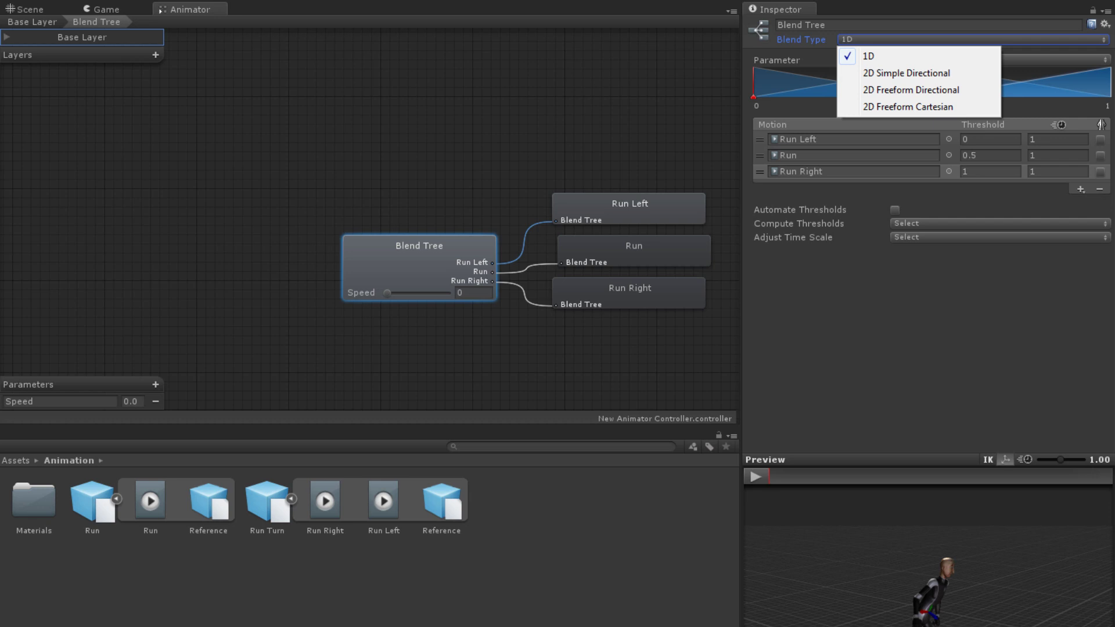
pyautogui.press('Down')
# Step: Confirm 2D Simple Directional and create float parameters VelocityX and VelocityZ
pyautogui.press('Return')
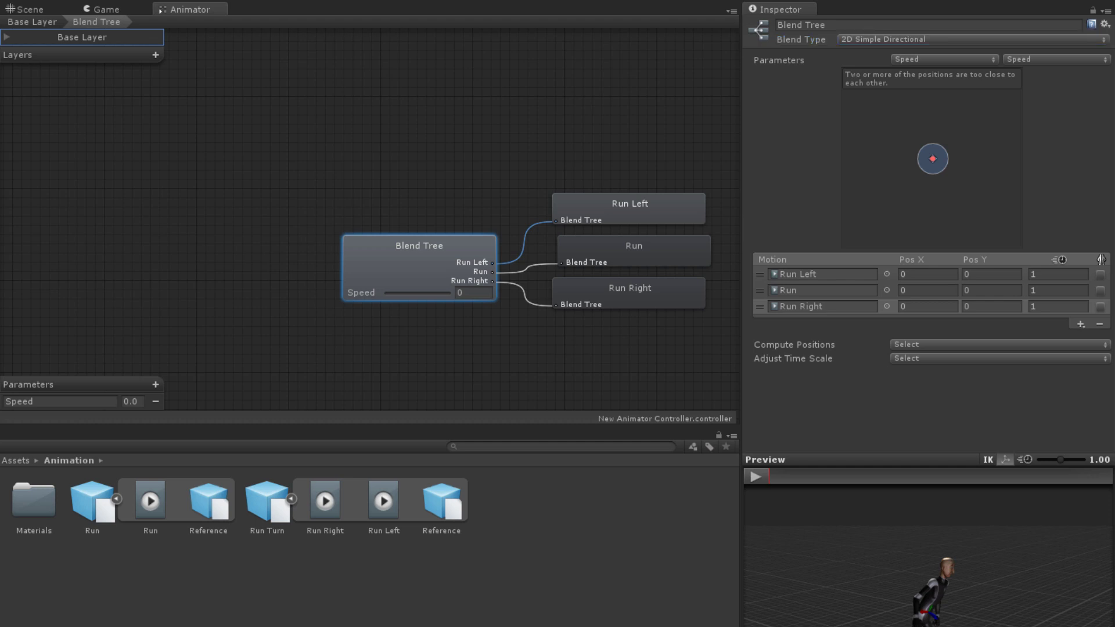
pyautogui.click(155, 385)
pyautogui.click(185, 402)
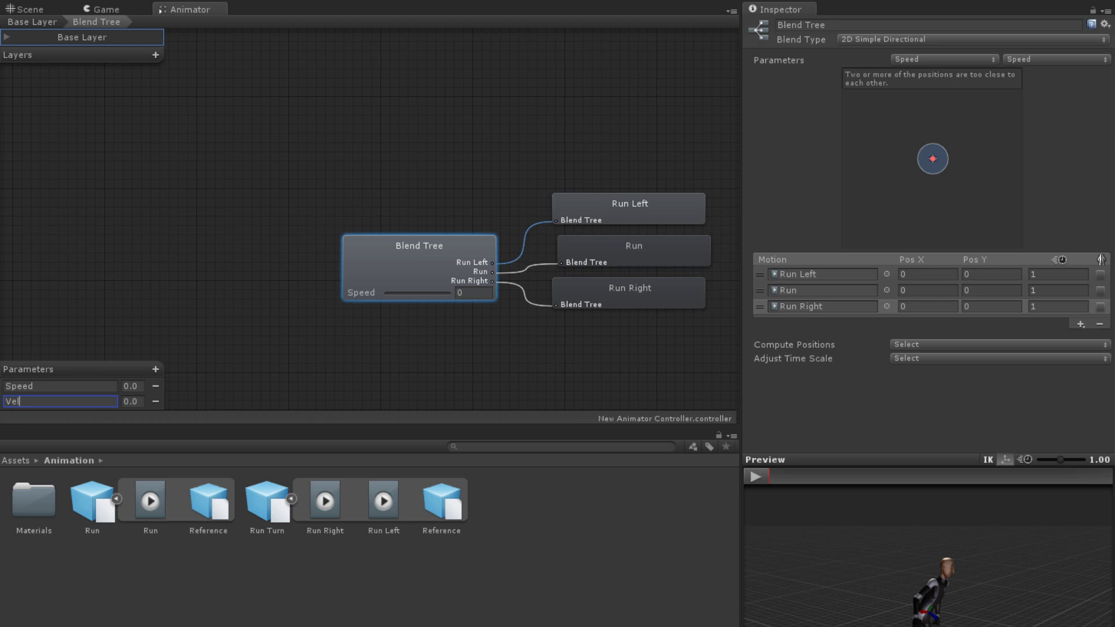
pyautogui.write('ocityX')
pyautogui.click(155, 368)
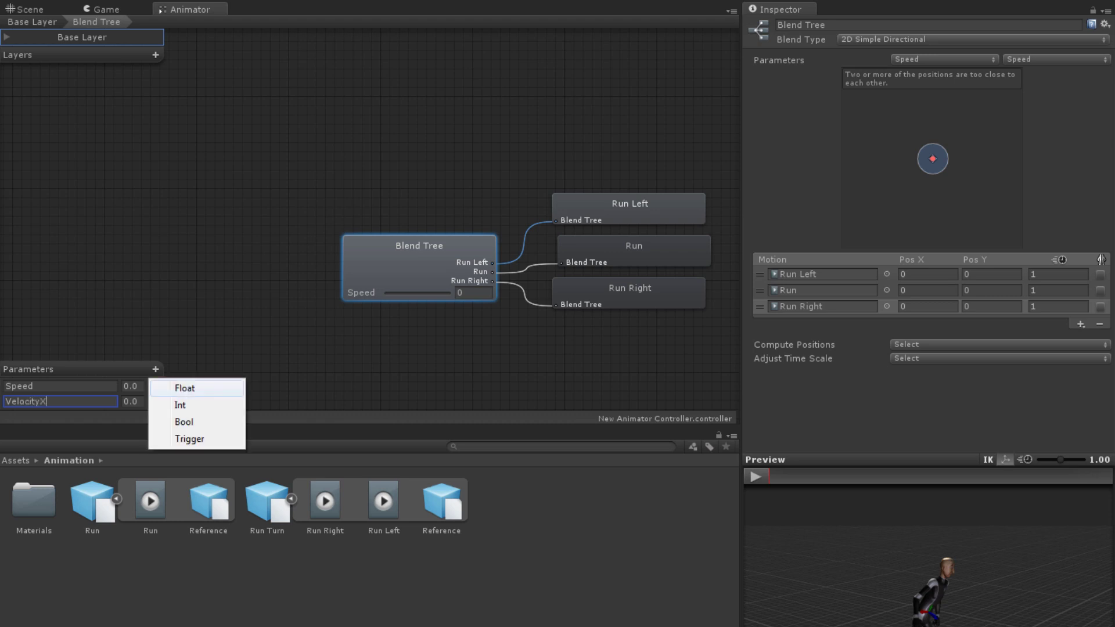
pyautogui.click(177, 386)
pyautogui.write('VelocityZ')
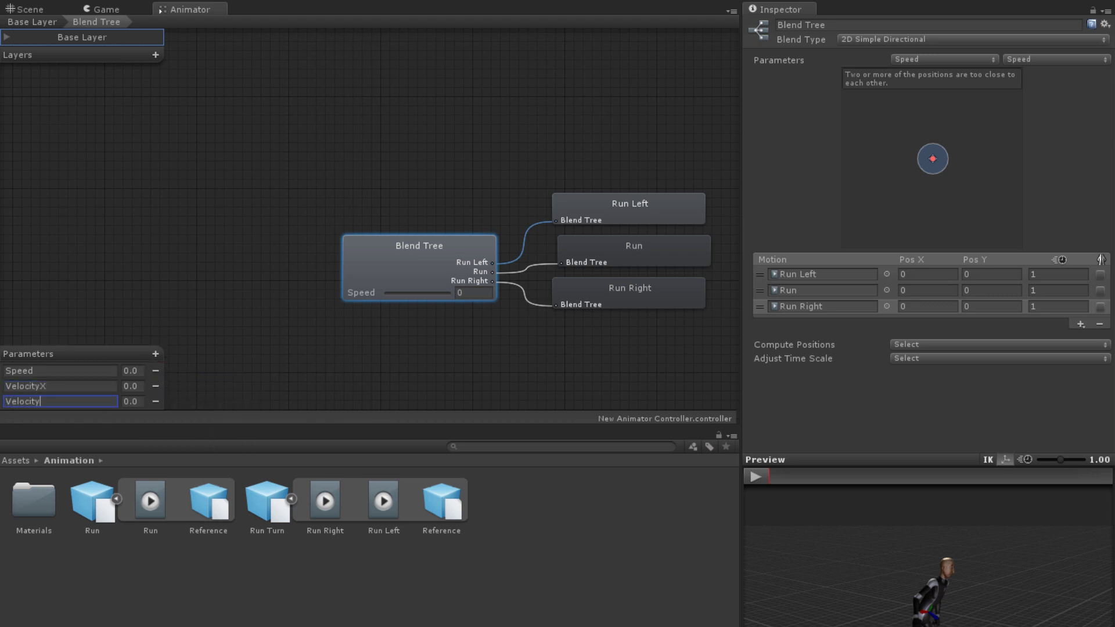
pyautogui.press('Return')
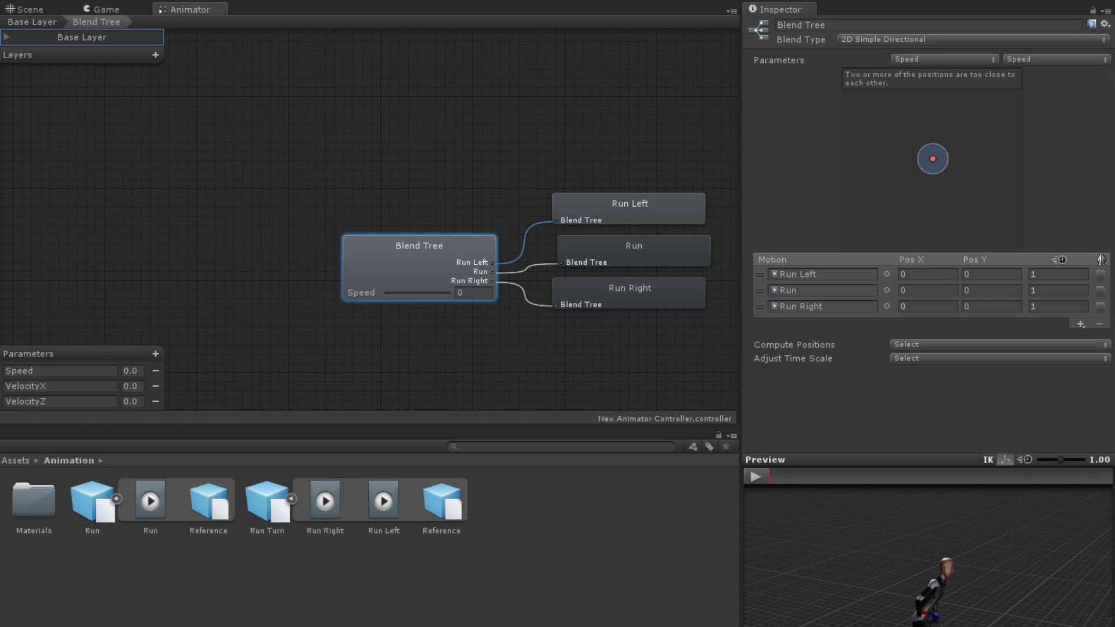
# Step: Set the blend tree's two parameters to VelocityX and VelocityZ
pyautogui.click(944, 59)
pyautogui.click(917, 94)
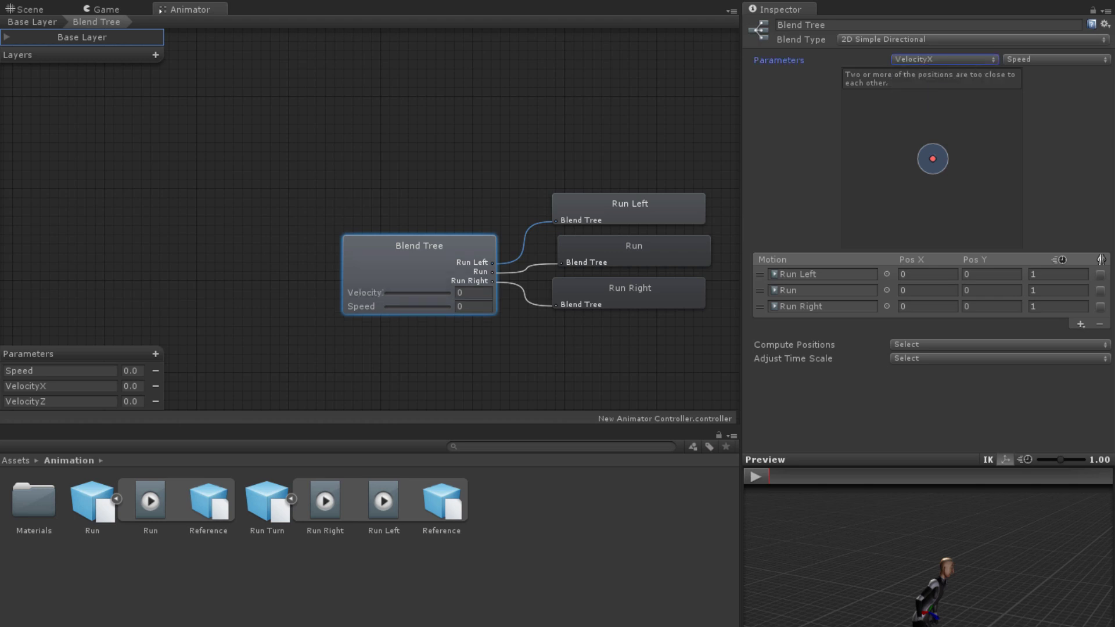
pyautogui.click(1055, 59)
pyautogui.click(1045, 109)
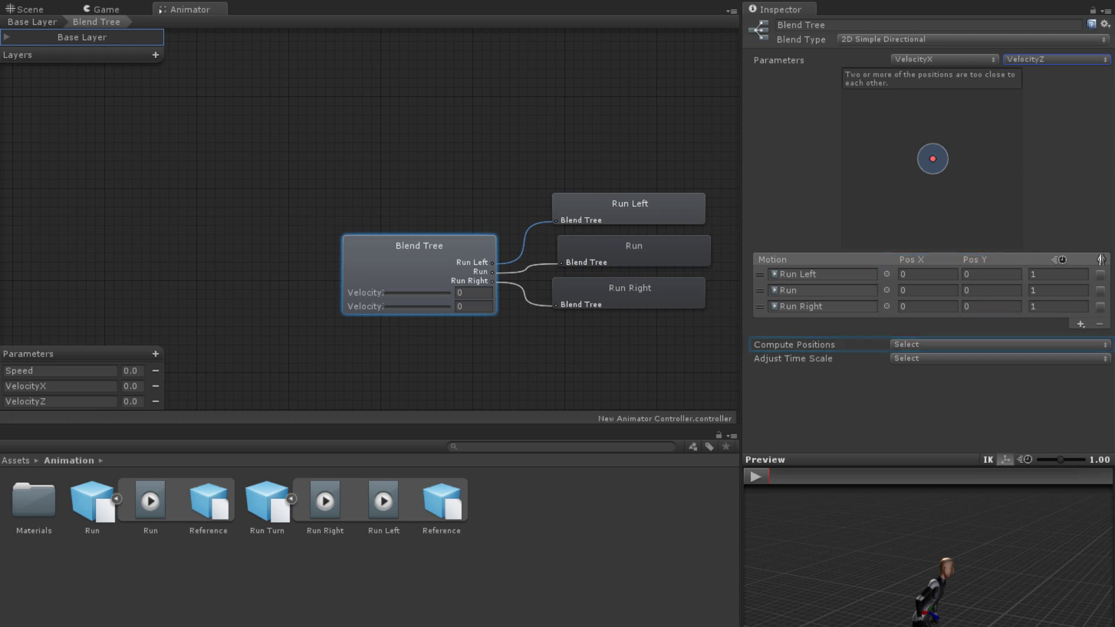
# Step: Set Run Left Pos X to -10, Run Right Pos X to 10, and Run Pos Y to 10
pyautogui.click(927, 274)
pyautogui.write('-10')
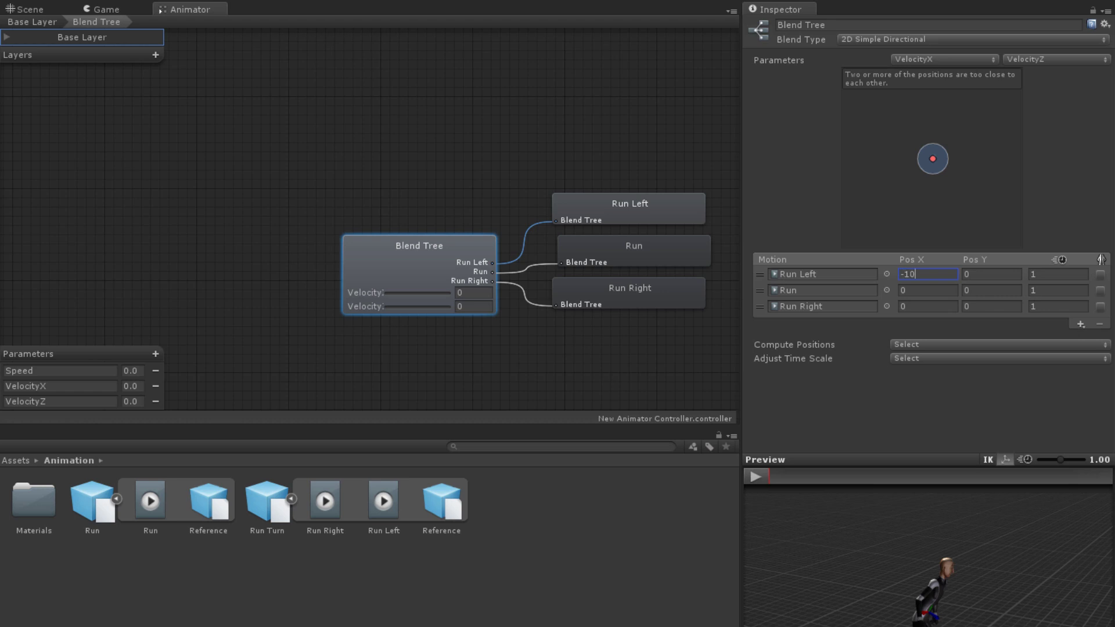
pyautogui.click(927, 306)
pyautogui.write('10')
pyautogui.click(992, 290)
pyautogui.write('10')
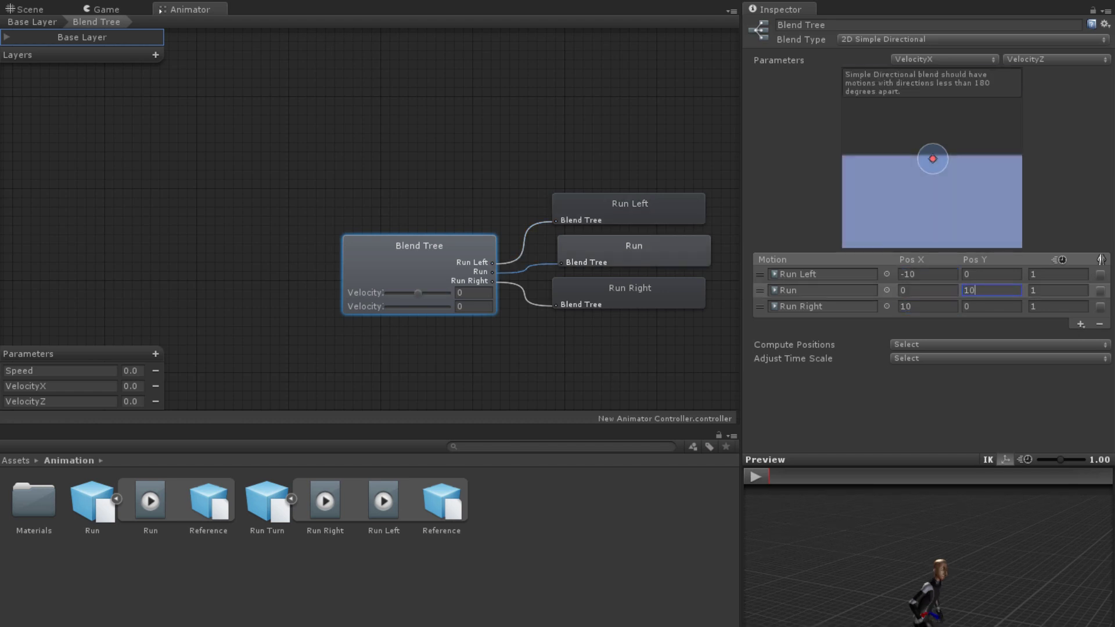